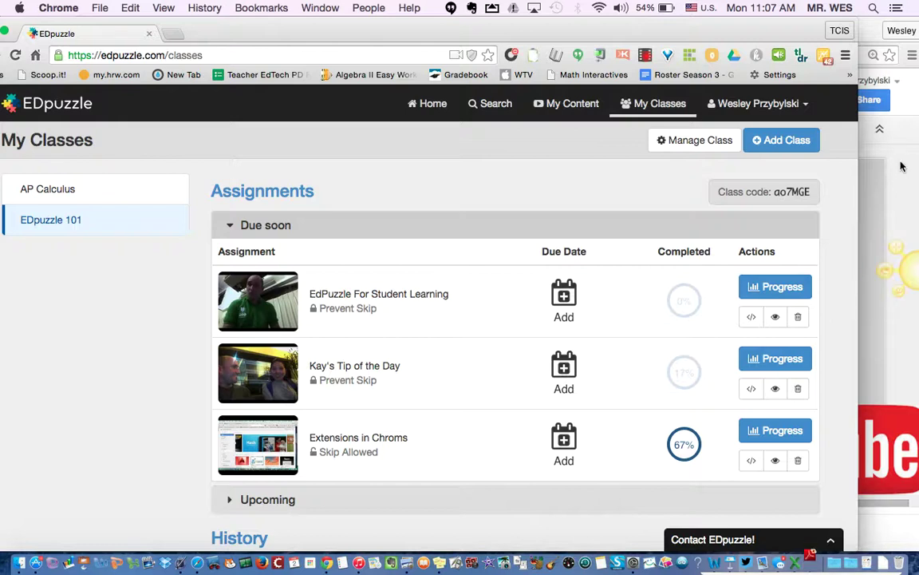
# Step: Preview EdPuzzle For Student Learning as a student and play it to the 0:06 question
pyautogui.click(876, 173)
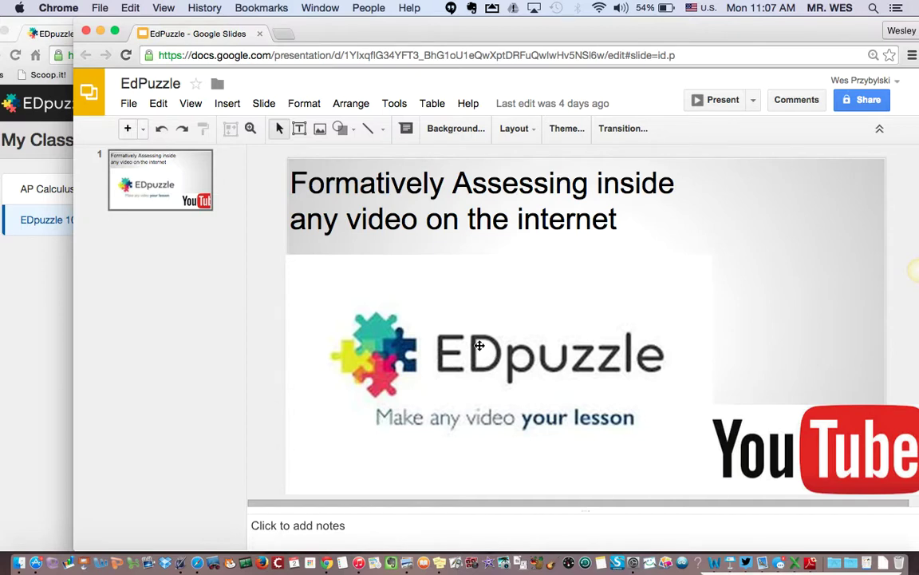
pyautogui.click(48, 336)
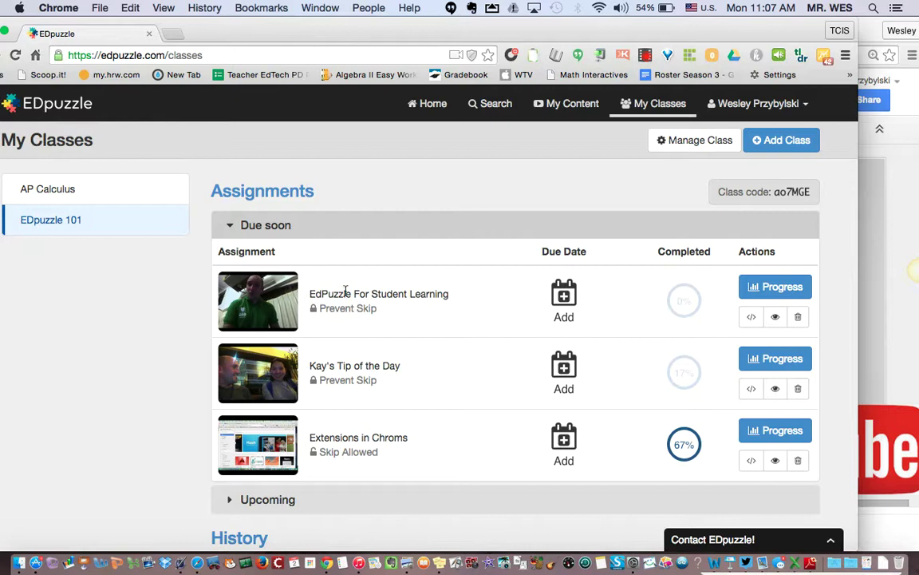
pyautogui.click(776, 317)
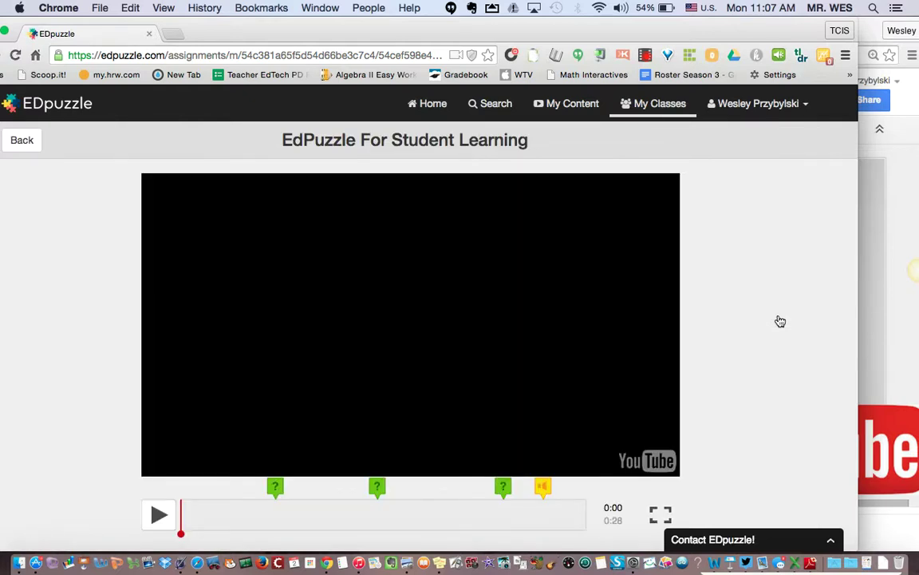
pyautogui.scroll(-2, 780, 321)
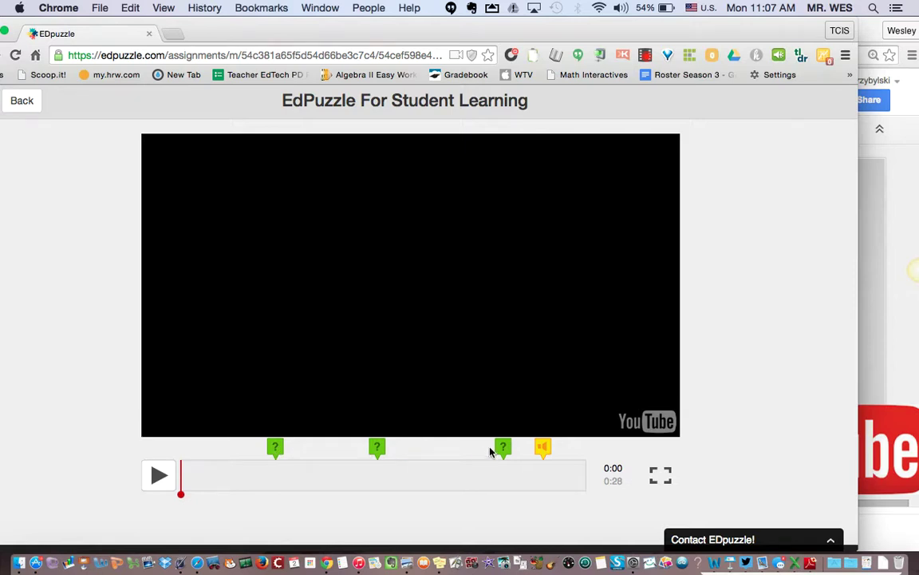
pyautogui.click(157, 476)
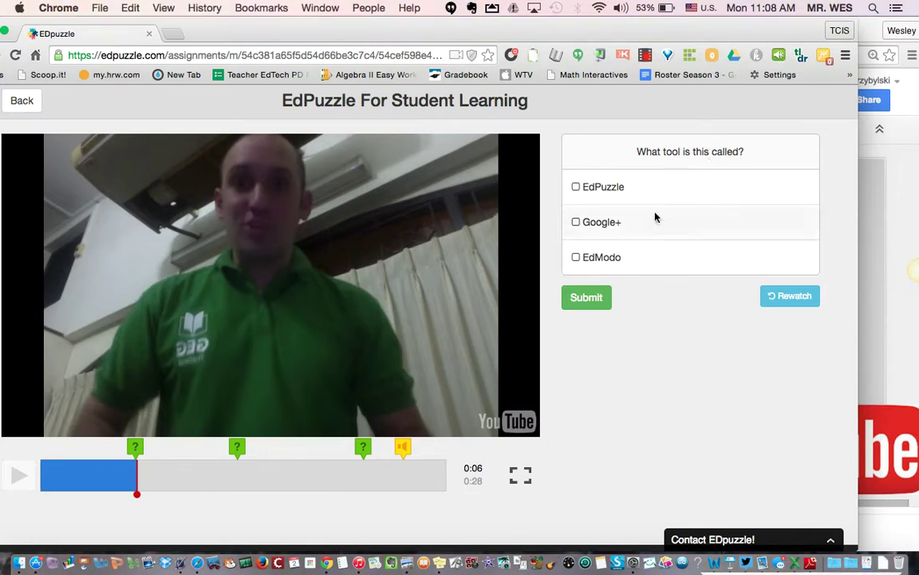
# Step: Rewatch the opening, answer 'EdPuzzle' to 'What tool is this called?', and continue to 0:13
pyautogui.click(779, 296)
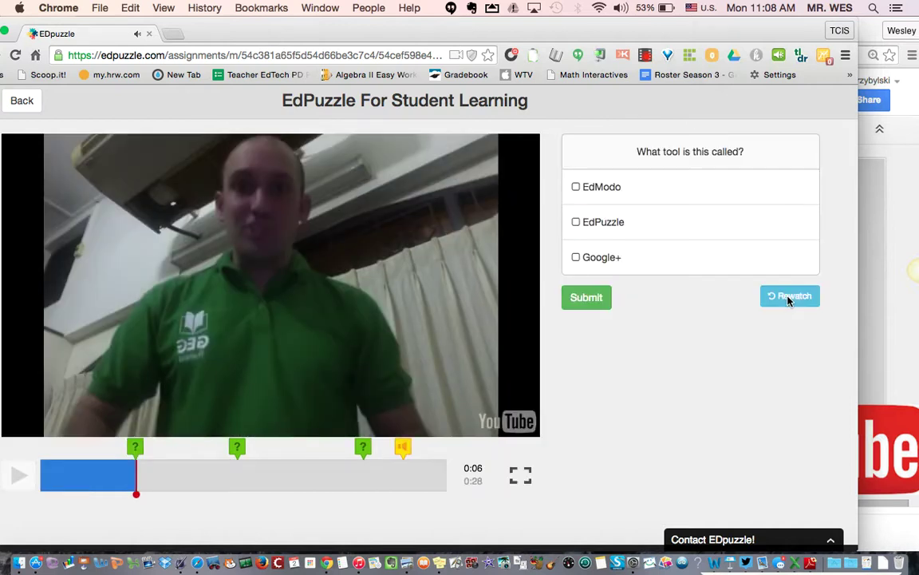
pyautogui.click(645, 233)
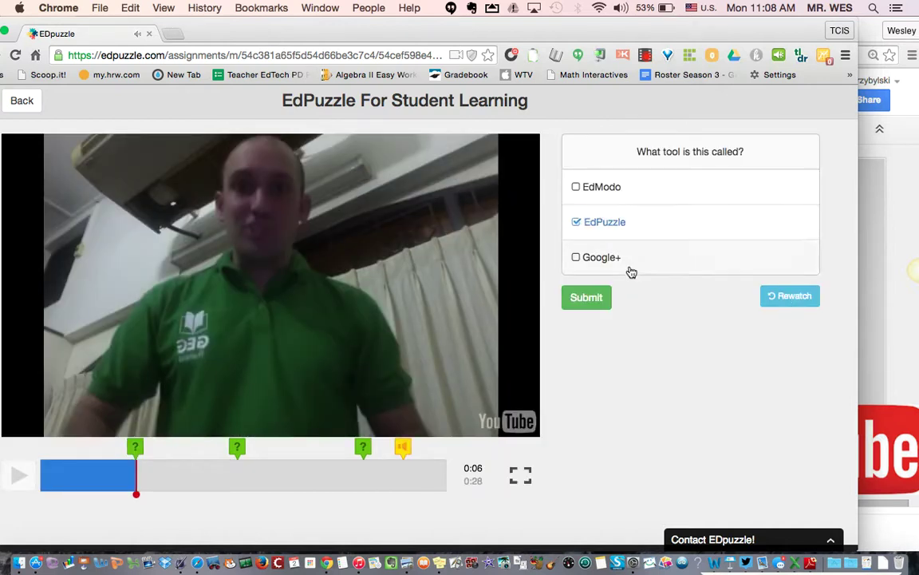
pyautogui.click(601, 298)
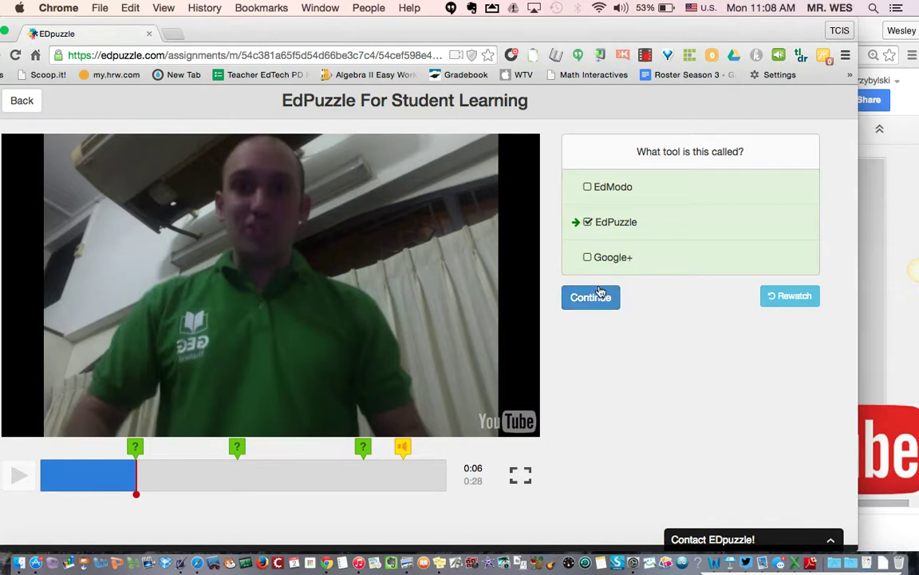
pyautogui.click(601, 300)
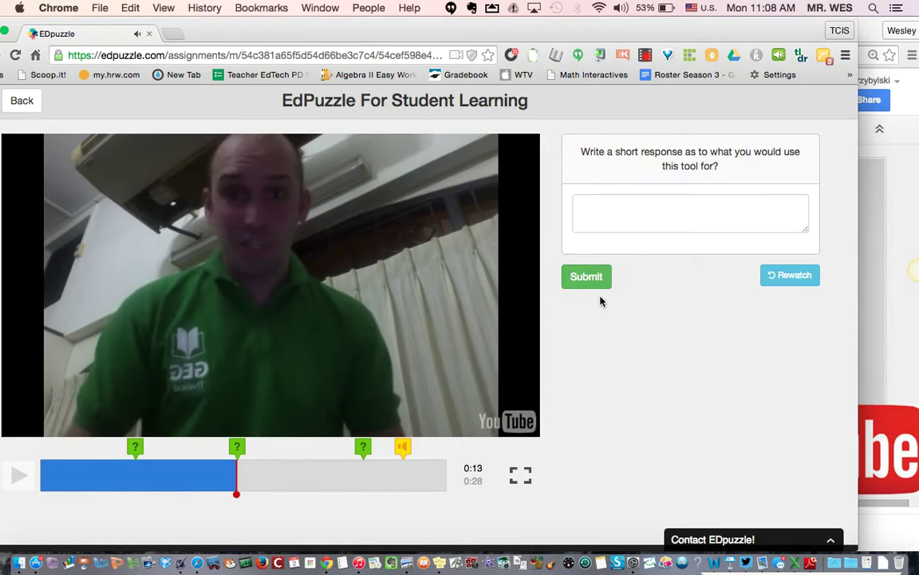
# Step: Submit 'I would use this to flip the classroom' as the short response and resume the video
pyautogui.click(643, 225)
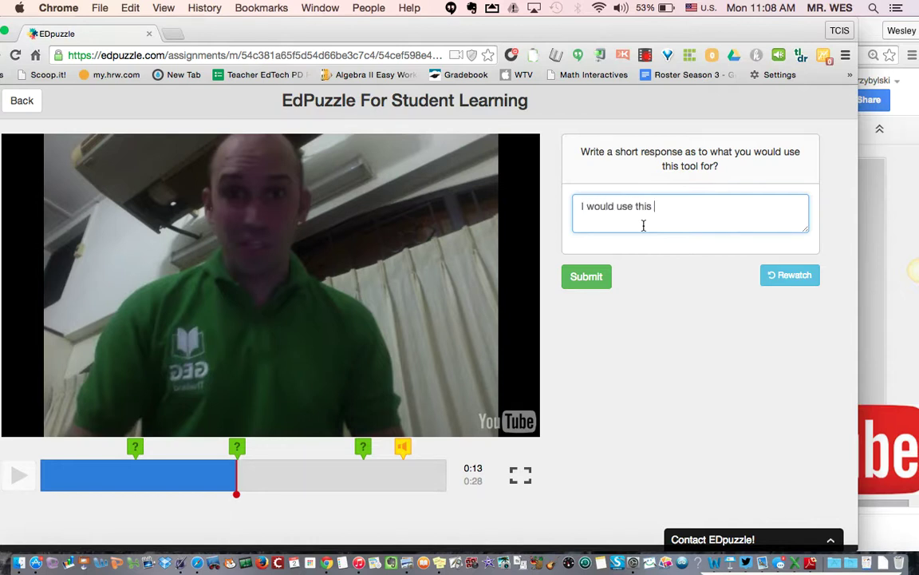
pyautogui.write('I would use this to flip the classroom!')
pyautogui.click(587, 276)
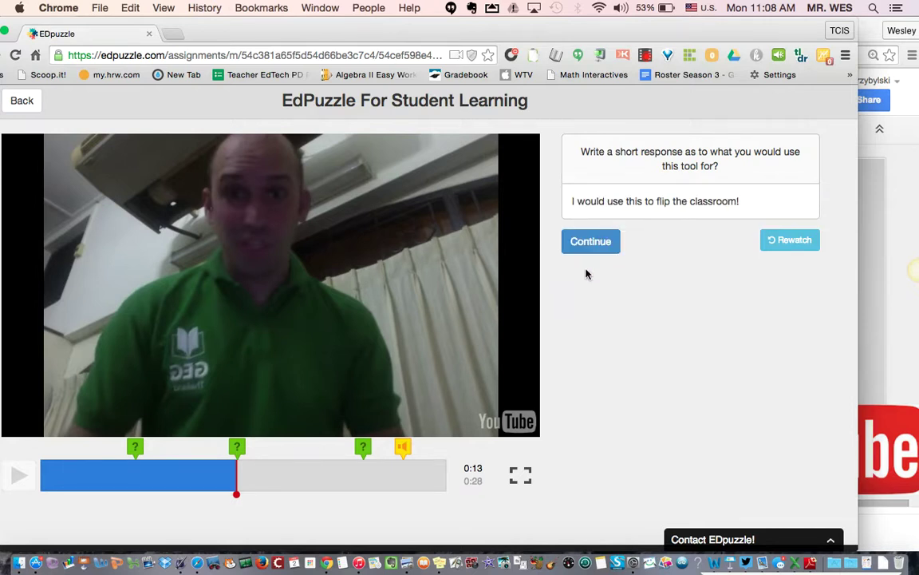
pyautogui.click(594, 249)
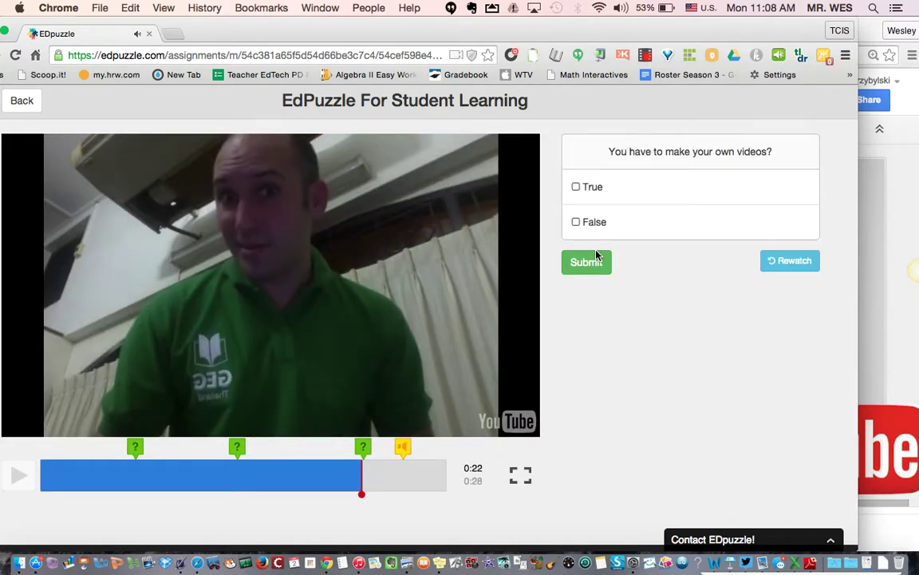
# Step: Answer True to 'You have to make your own videos?', rewatch, and continue to the 0:28 end
pyautogui.click(619, 190)
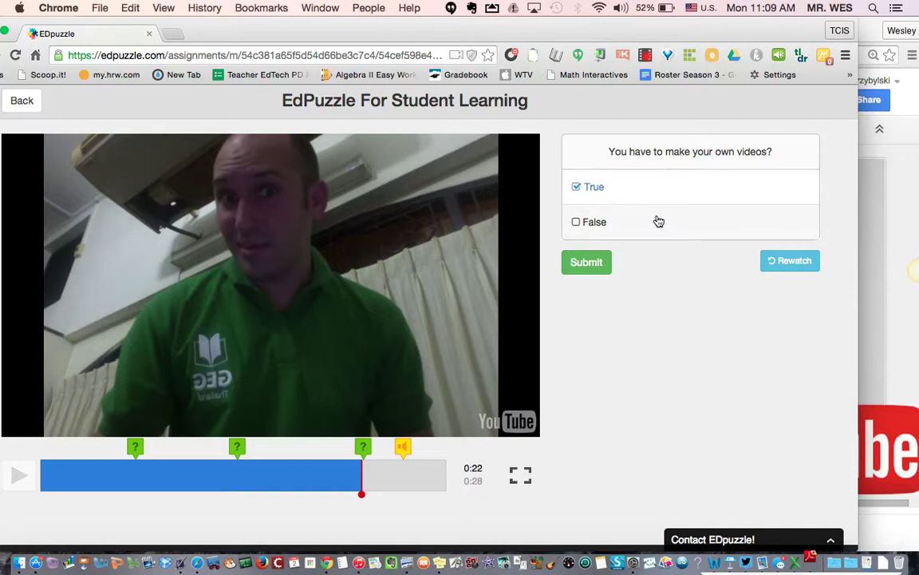
pyautogui.click(587, 263)
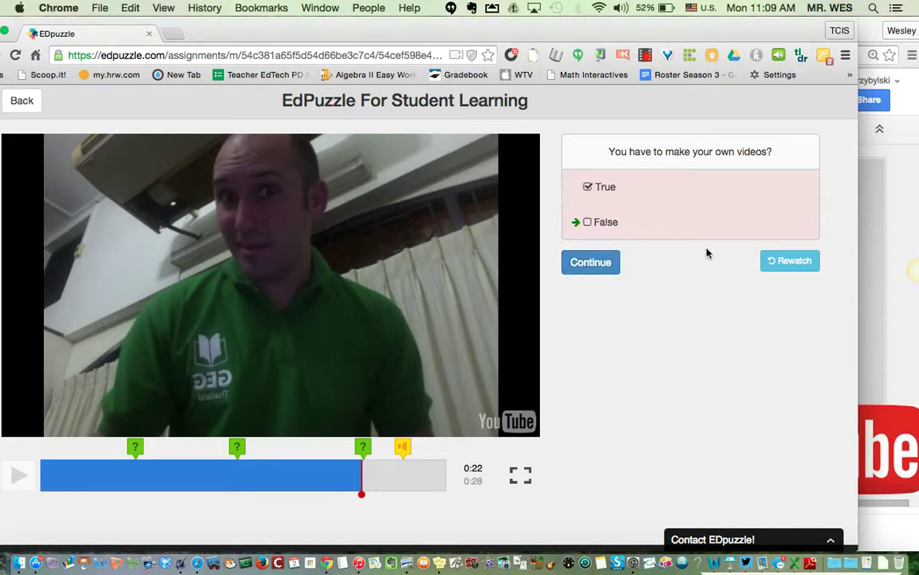
pyautogui.click(787, 261)
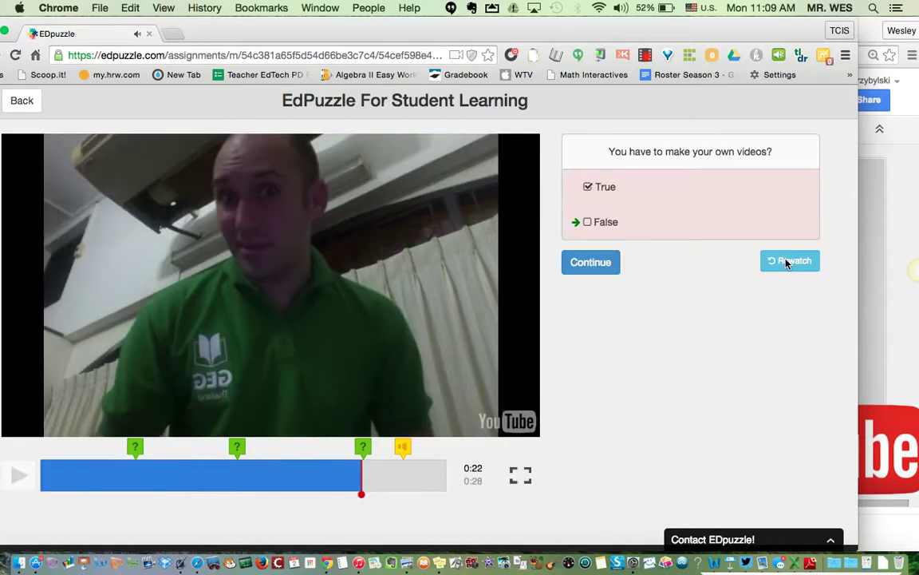
pyautogui.click(590, 263)
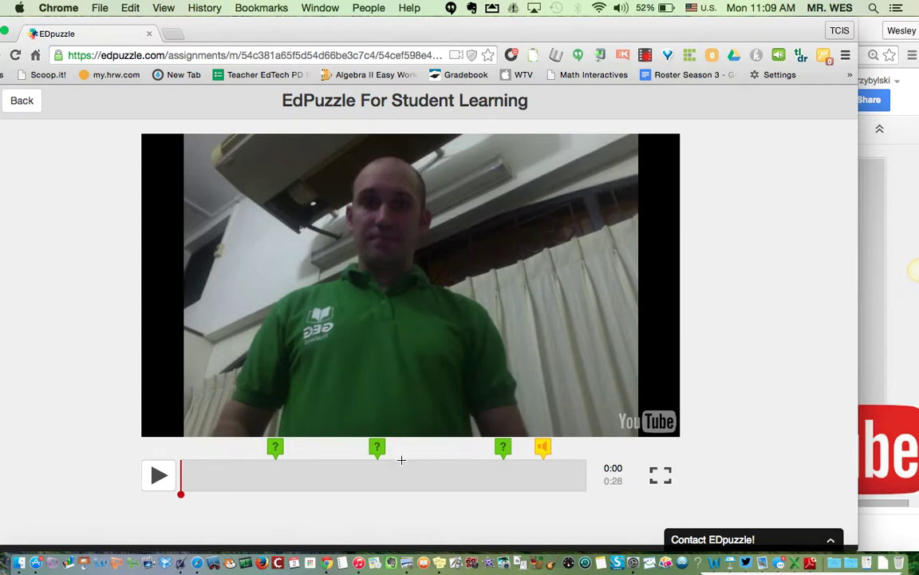
# Step: Leave the student preview and go to the video search page
pyautogui.moveTo(291, 35); pyautogui.dragTo(329, 32)
pyautogui.click(60, 100)
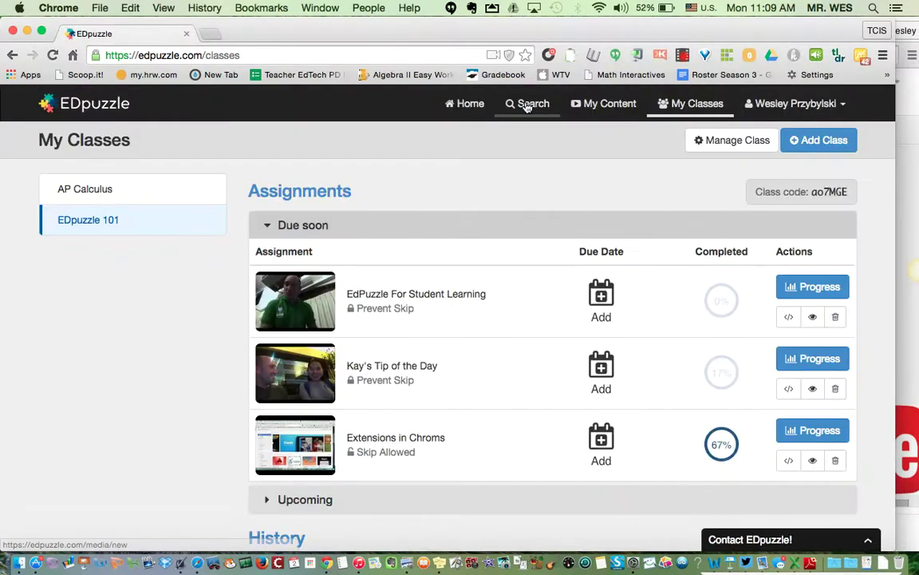
pyautogui.click(528, 105)
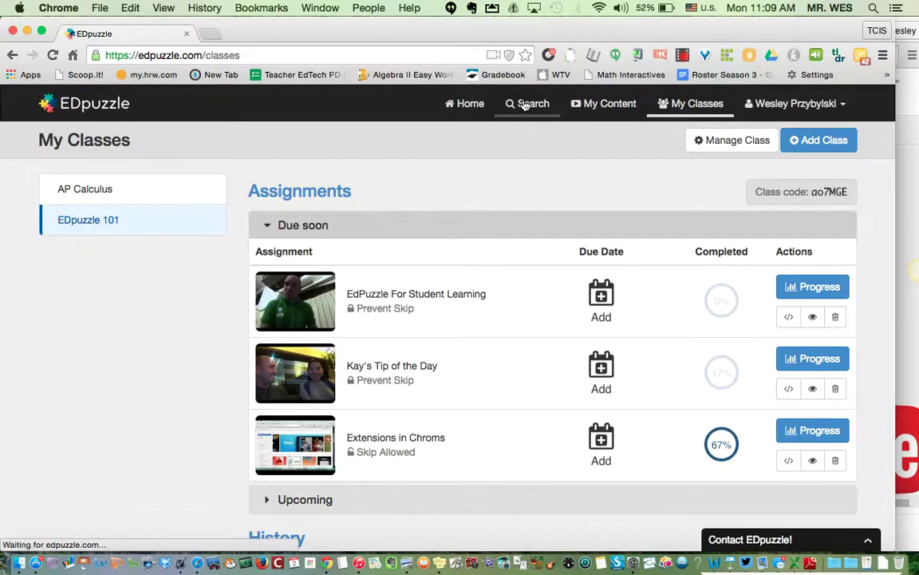
pyautogui.scroll(-2, 386, 341)
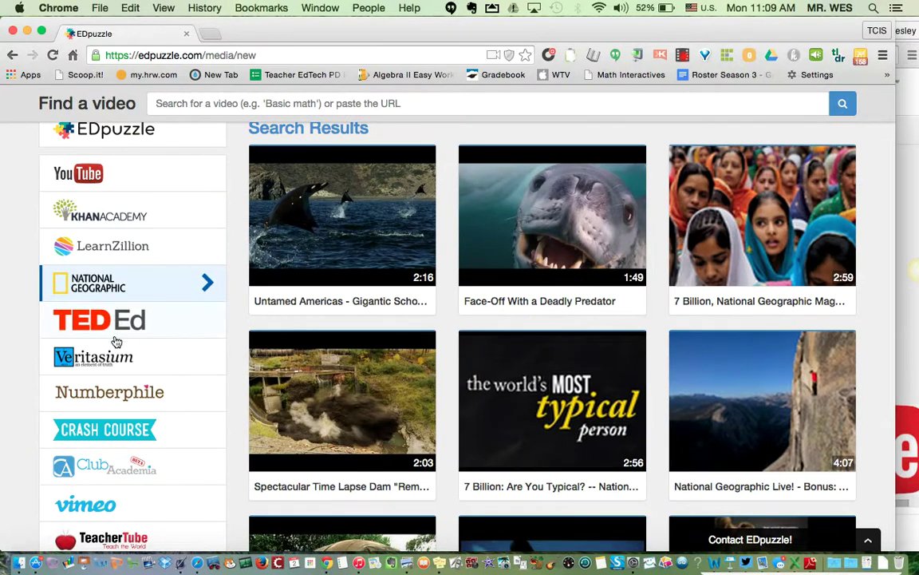
pyautogui.scroll(-3, 115, 339)
pyautogui.scroll(5, 118, 342)
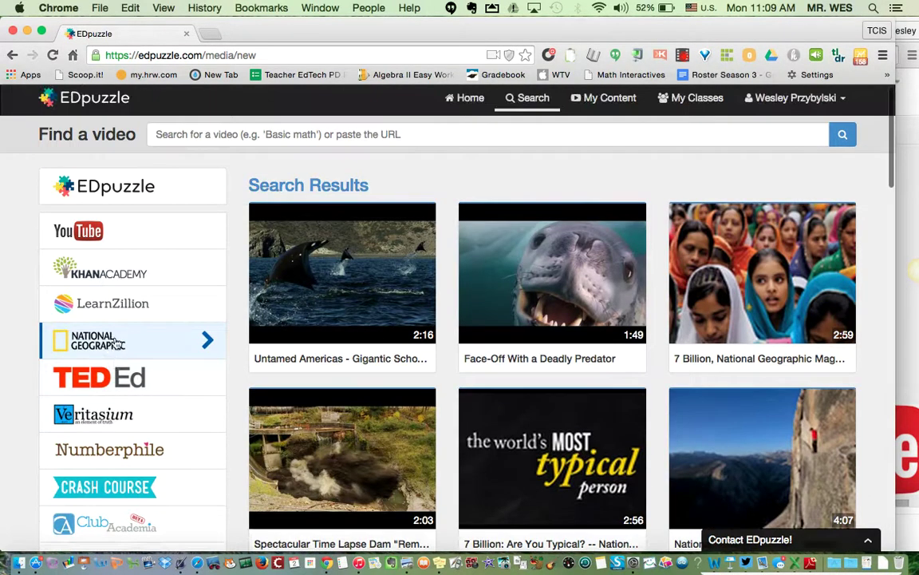
# Step: Search Khan Academy videos for 'addition'
pyautogui.click(124, 273)
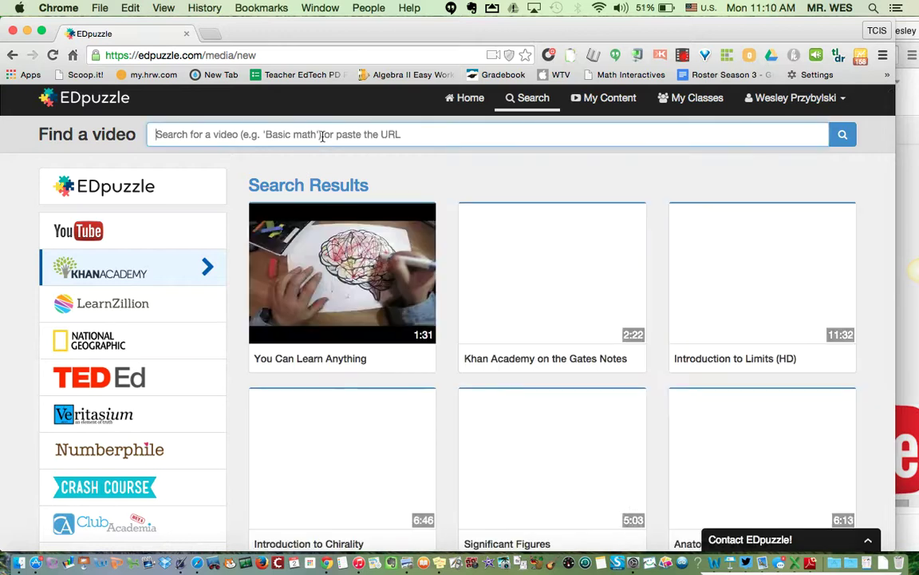
pyautogui.click(322, 136)
pyautogui.write('addition')
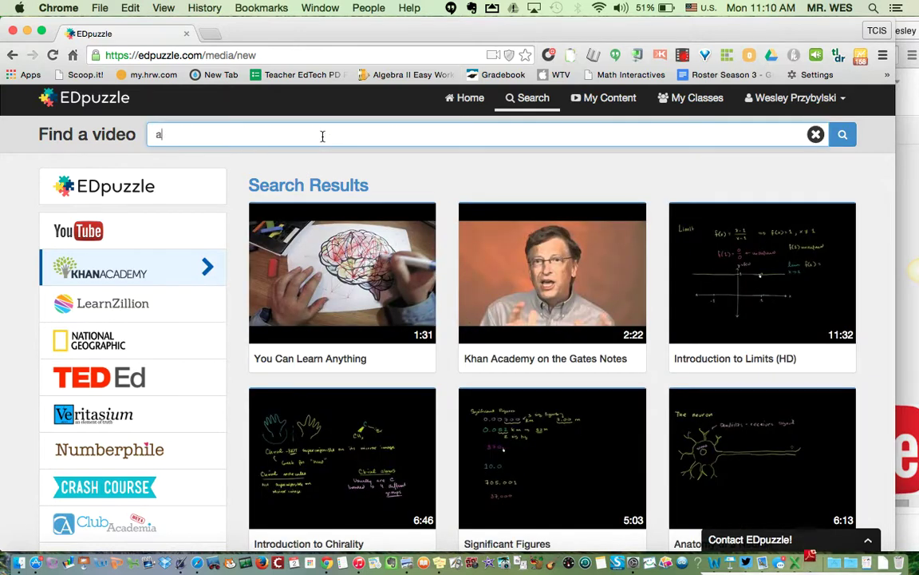
pyautogui.press('Return')
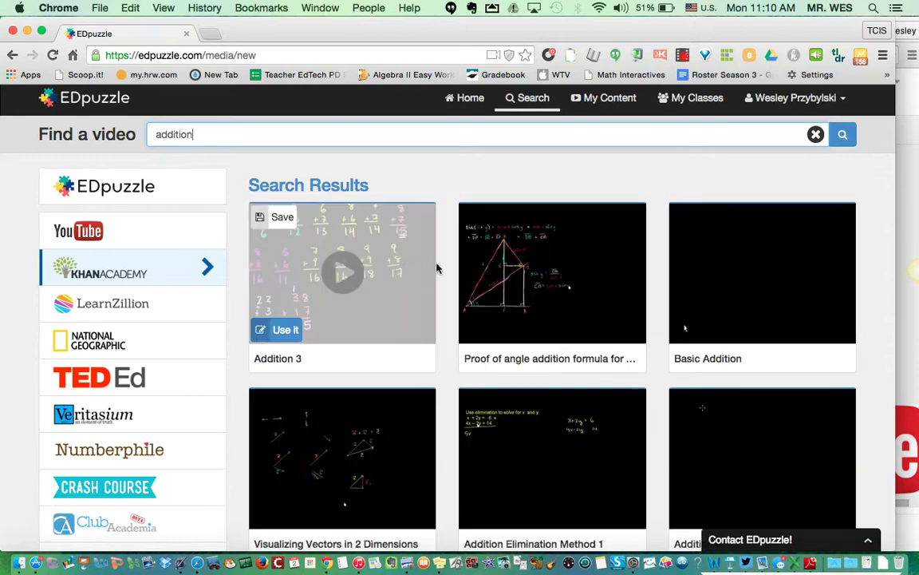
pyautogui.scroll(-1, 591, 328)
pyautogui.scroll(-5, 590, 328)
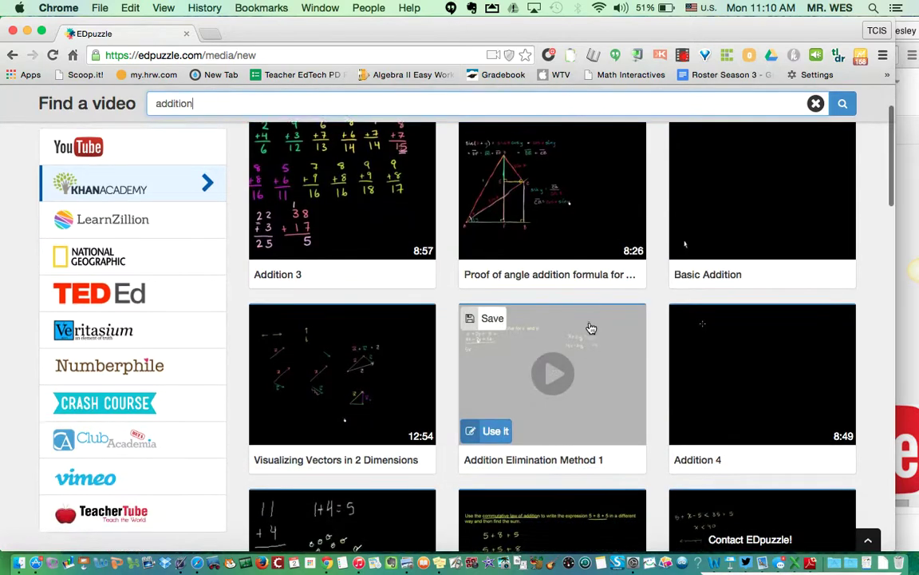
pyautogui.scroll(5, 558, 186)
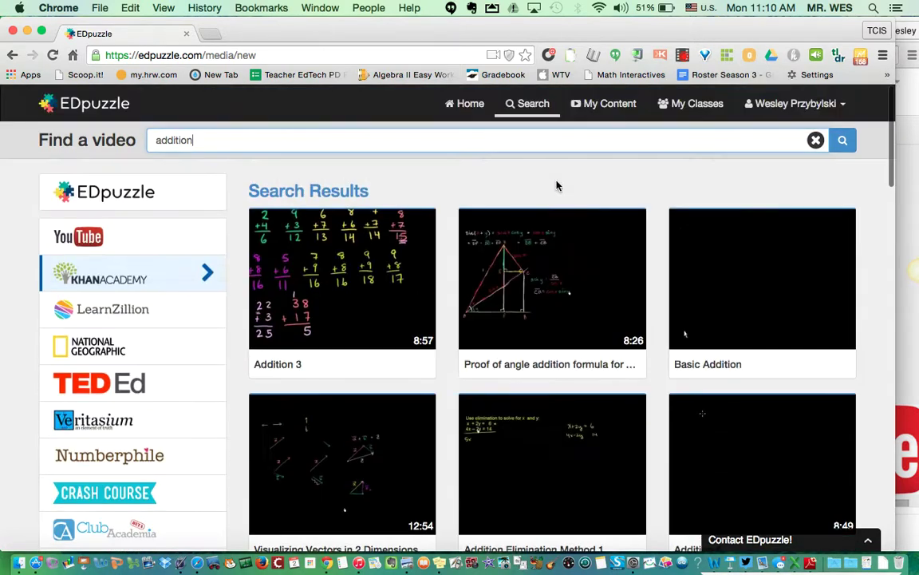
# Step: Search National Geographic for 'lions in africa' and choose Porcupine vs. Lions for a new lesson
pyautogui.click(147, 351)
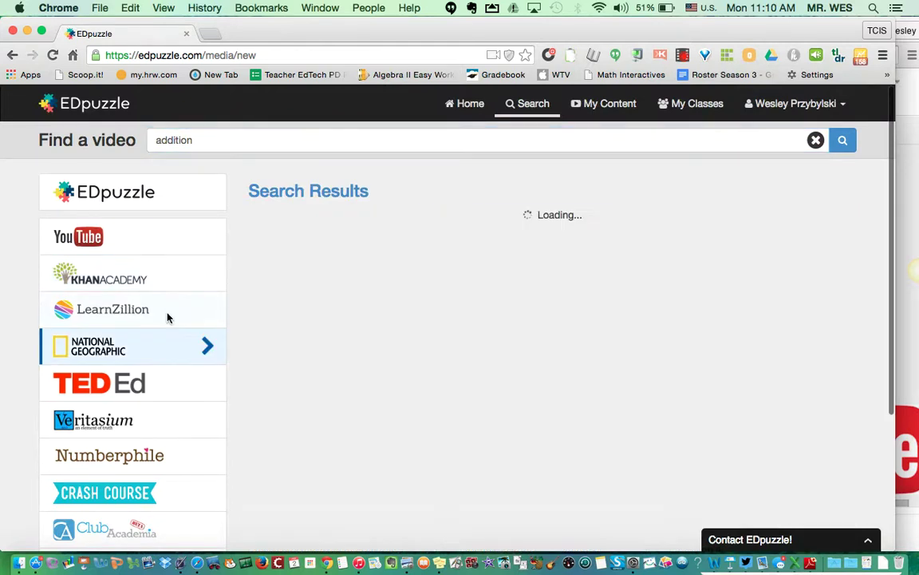
pyautogui.click(210, 136)
pyautogui.doubleClick(211, 137)
pyautogui.write('lion')
pyautogui.press('BackSpace')
pyautogui.press('BackSpace')
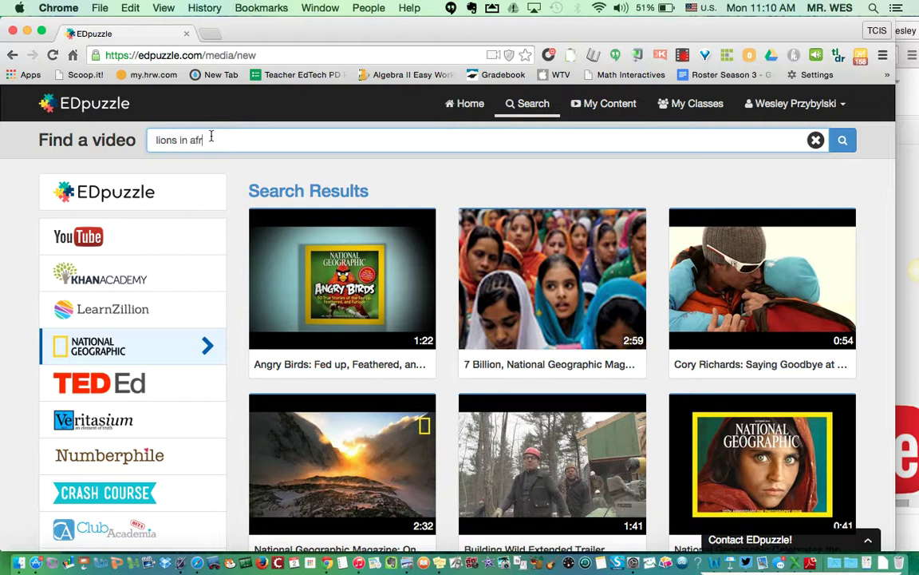
pyautogui.press('Return')
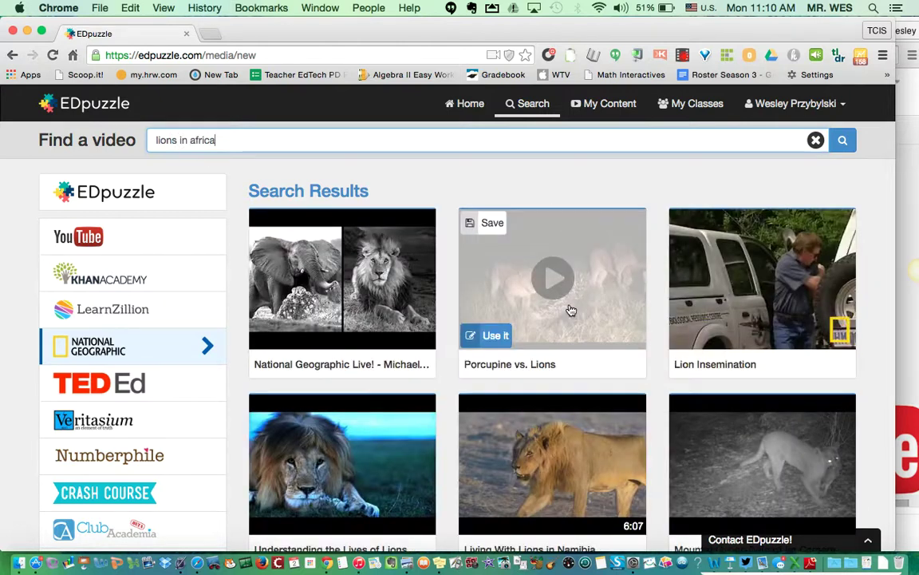
pyautogui.click(531, 269)
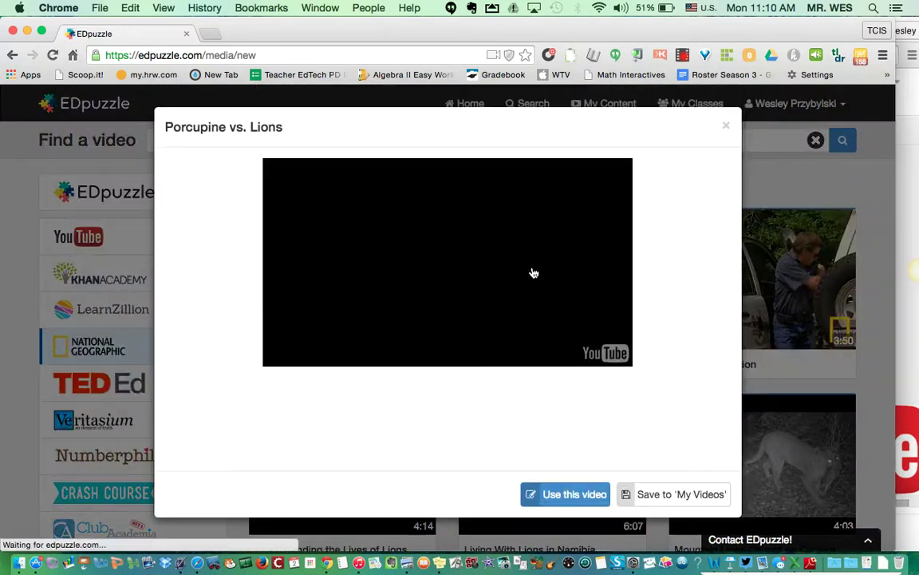
pyautogui.click(580, 499)
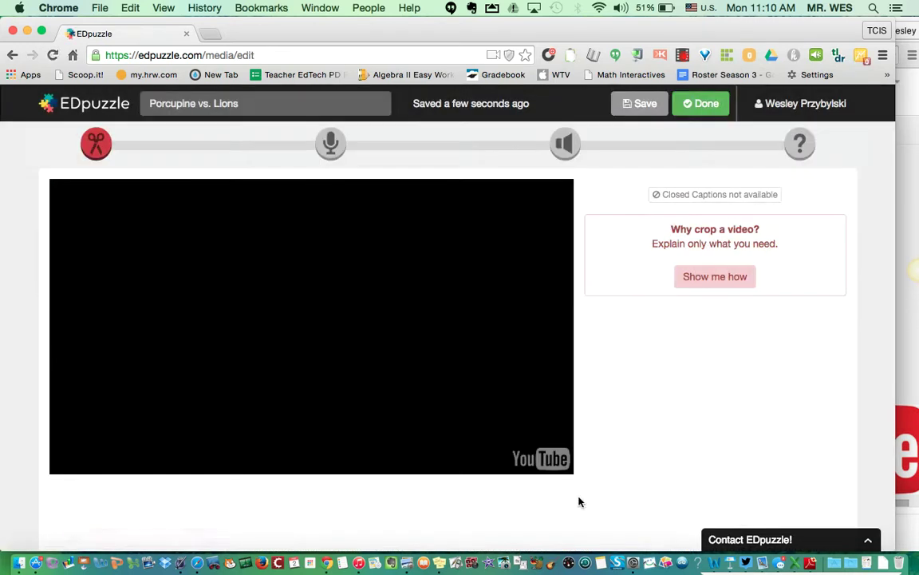
# Step: Pause the Porcupine vs. Lions clip at 0:02 of 1:37 in the crop editor
pyautogui.scroll(-2, 610, 384)
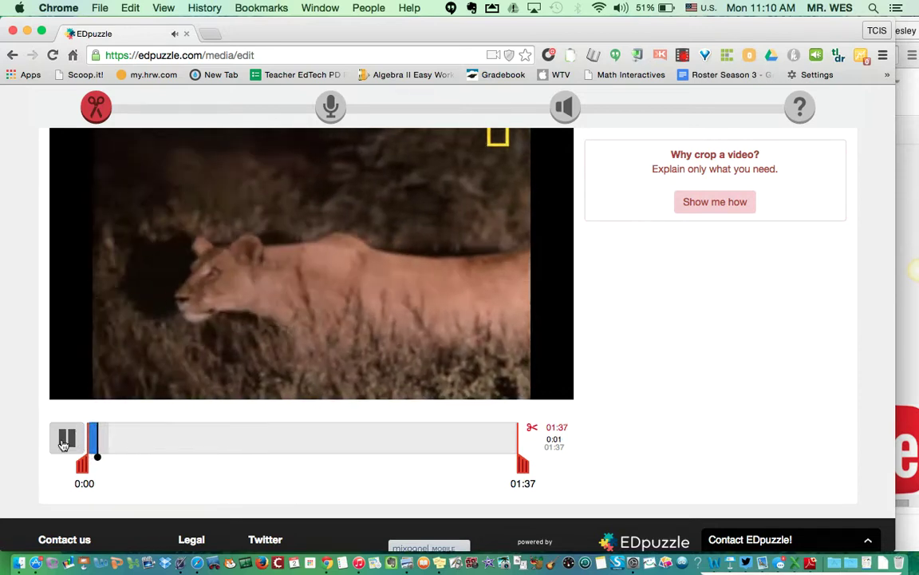
pyautogui.click(64, 444)
pyautogui.scroll(1, 742, 134)
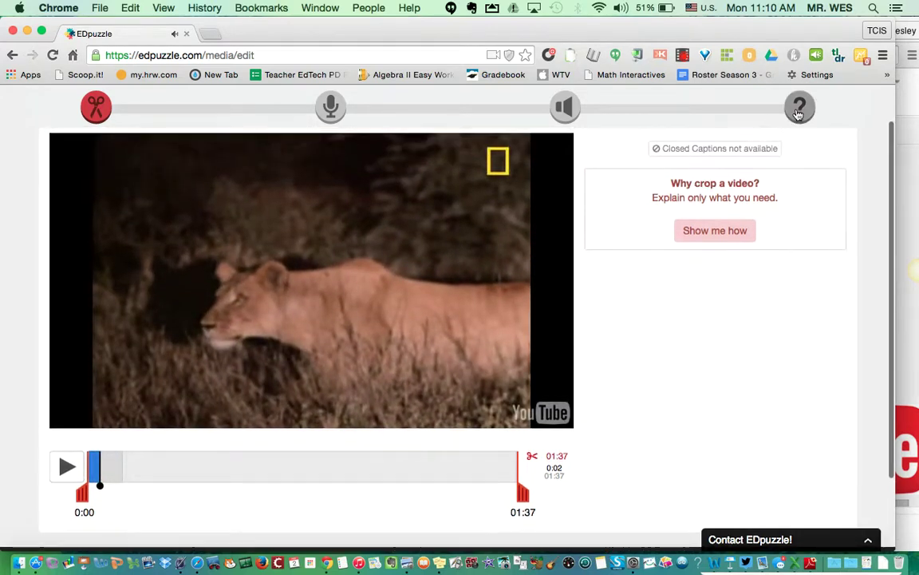
# Step: Add a quiz question at 0:02, try the comment type, and settle on multiple choice
pyautogui.click(719, 107)
pyautogui.scroll(-3, 313, 349)
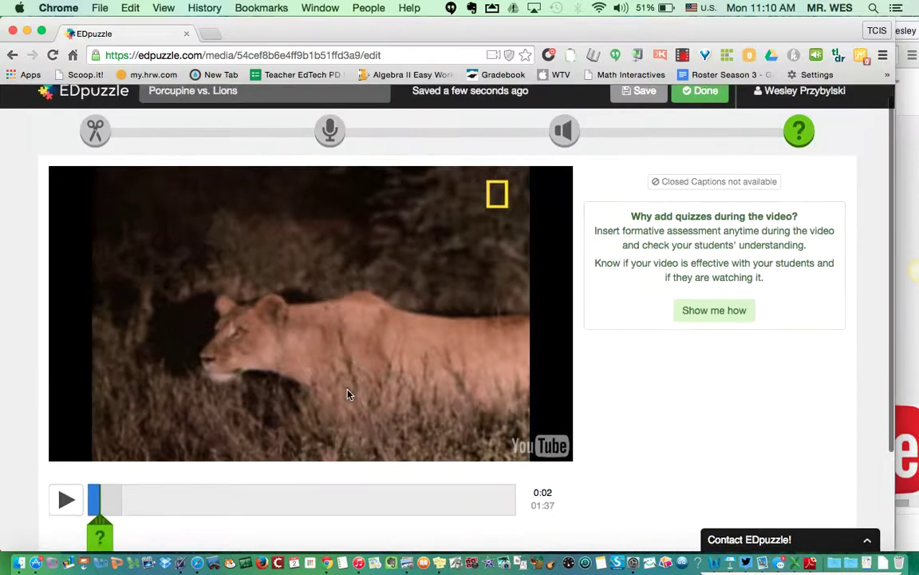
pyautogui.click(101, 474)
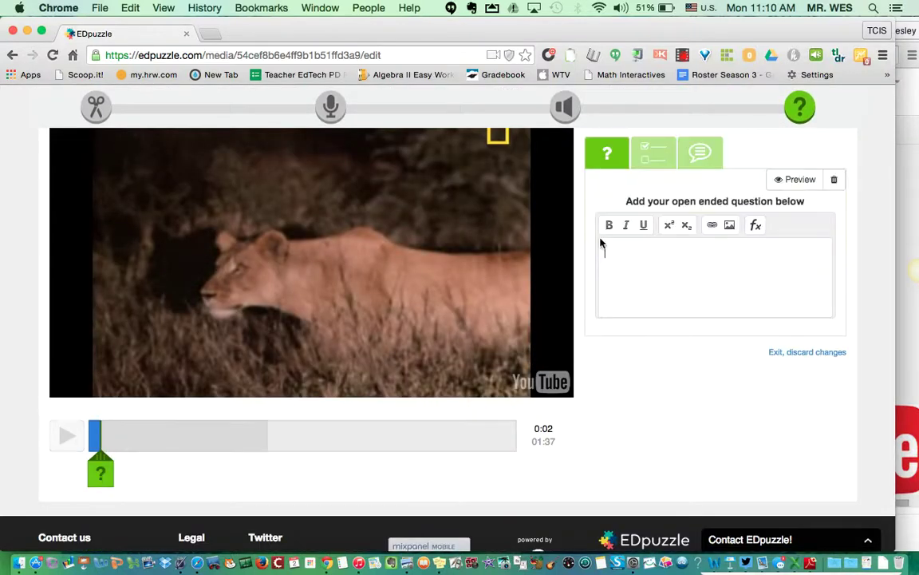
pyautogui.click(656, 154)
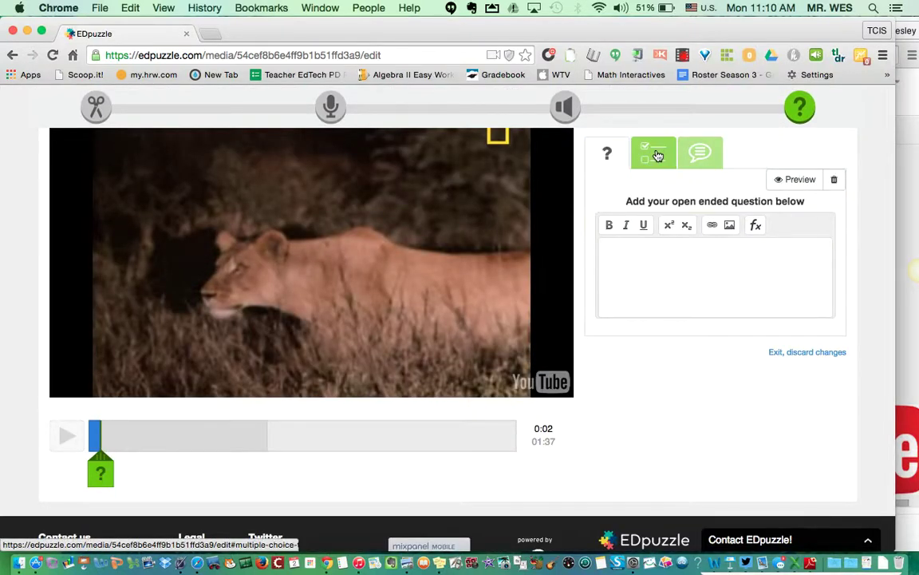
pyautogui.click(700, 152)
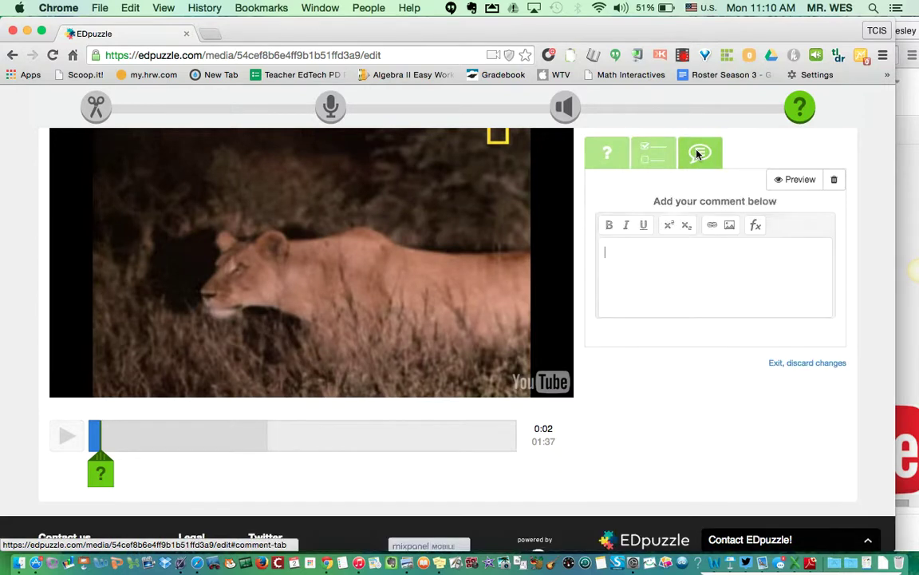
pyautogui.click(659, 149)
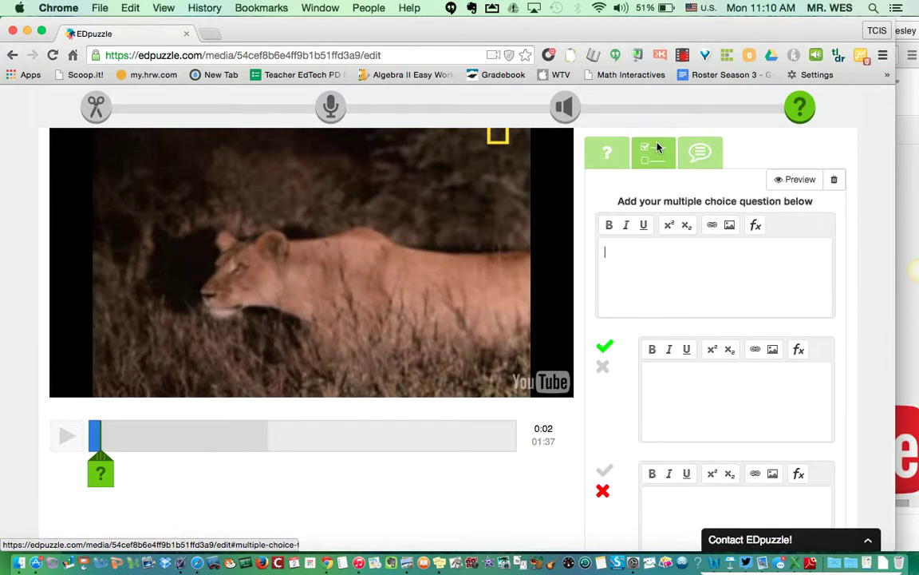
# Step: Open the add-image dialog for the question and cancel without adding an image
pyautogui.click(731, 227)
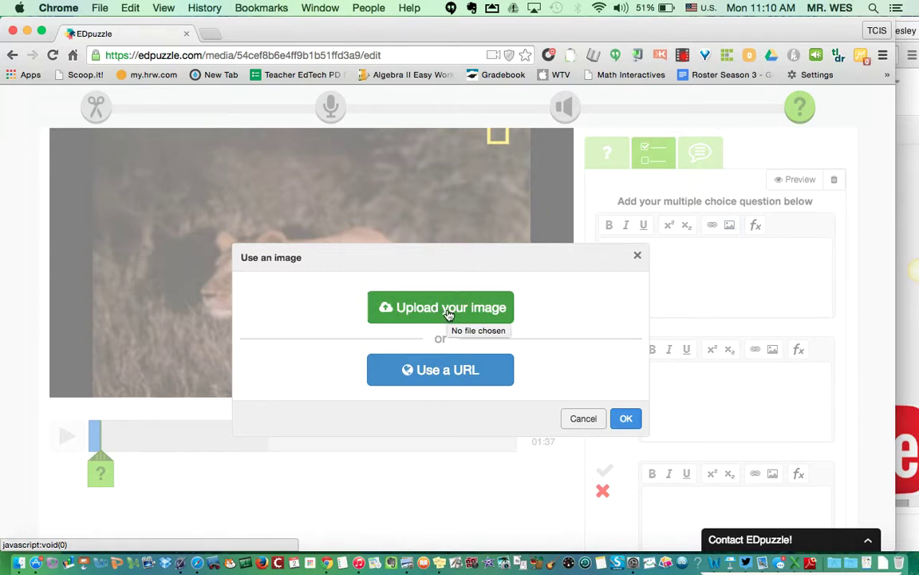
pyautogui.click(639, 258)
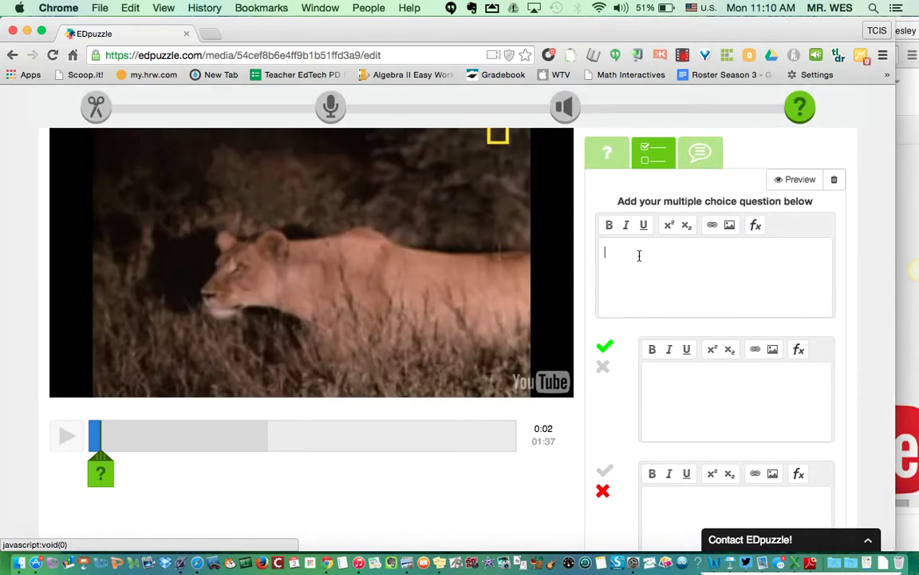
pyautogui.scroll(2, 692, 295)
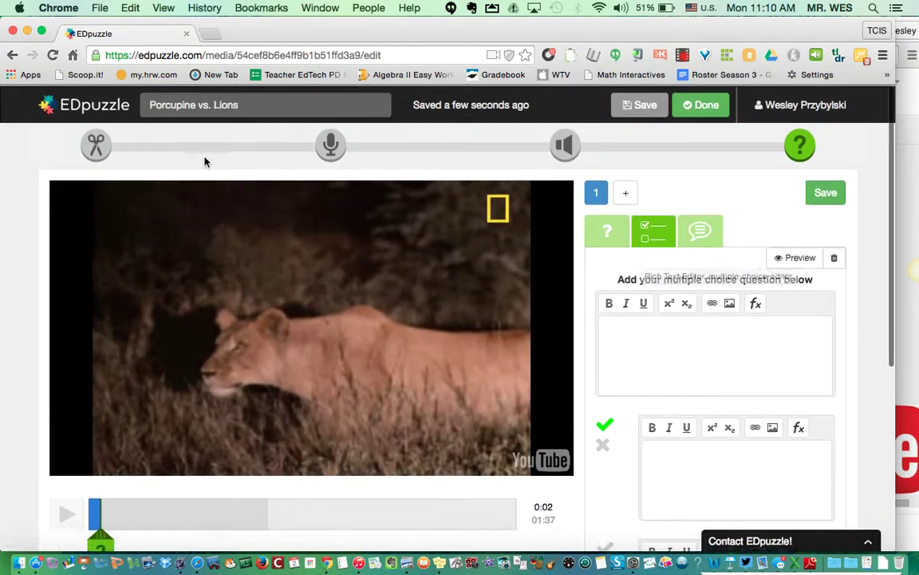
# Step: Finish the lesson, save it in English, and decline assigning it to a class
pyautogui.click(696, 103)
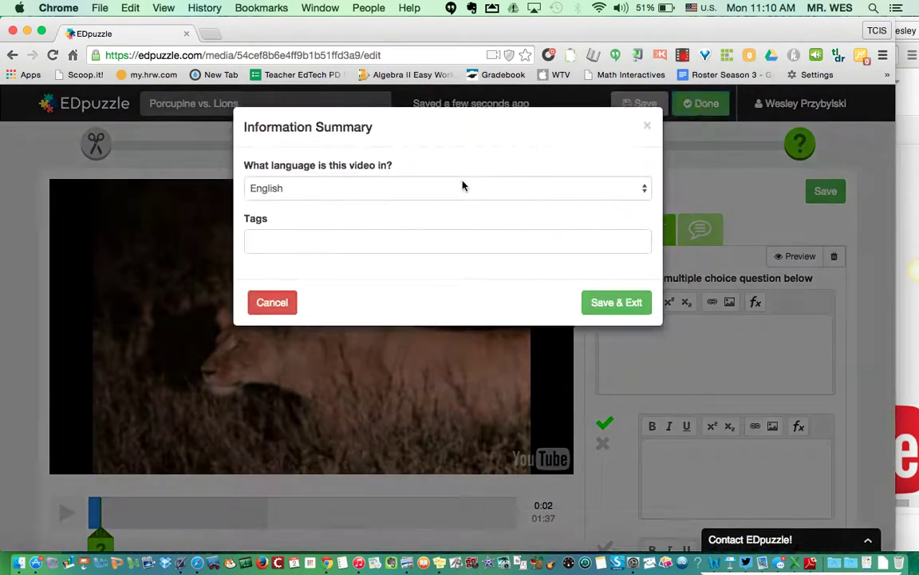
pyautogui.click(611, 304)
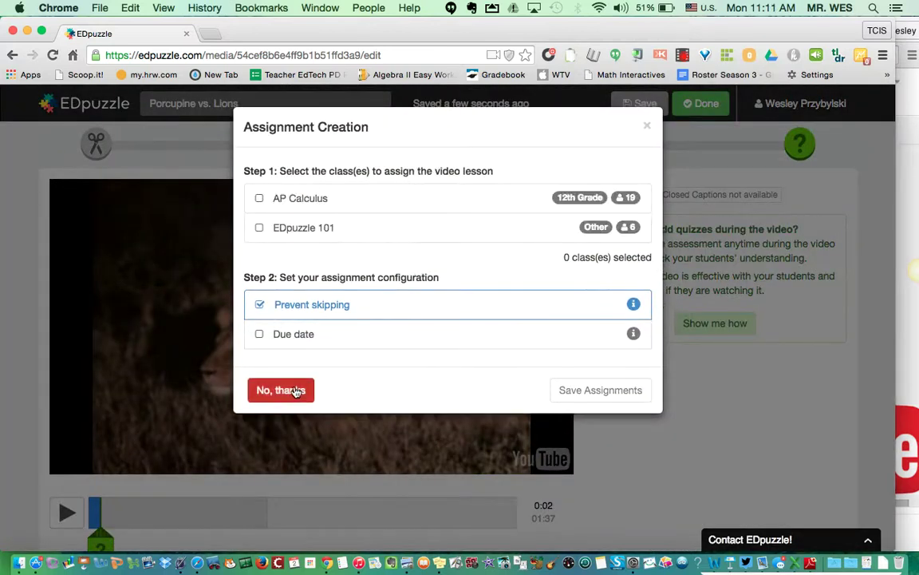
pyautogui.click(281, 391)
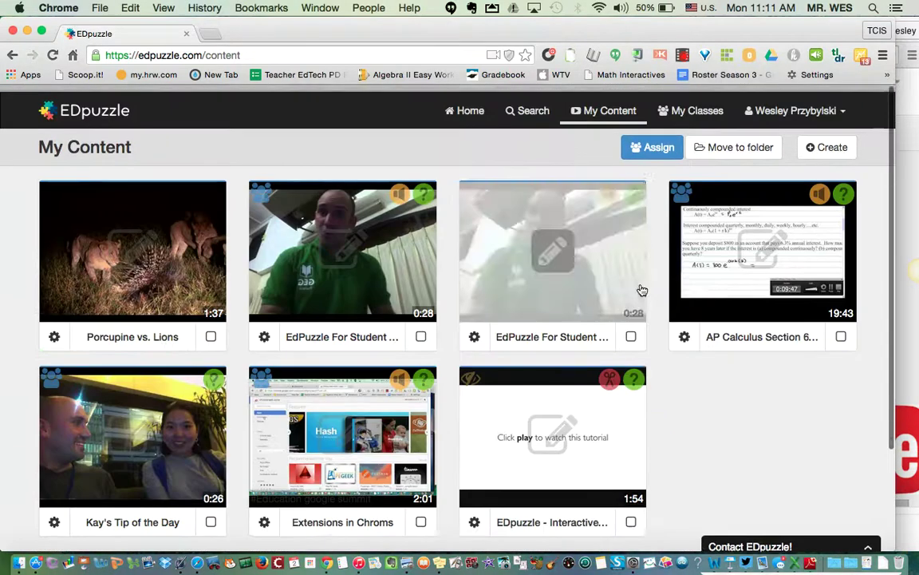
# Step: Go to My Classes, pick AP Calculus, and open Section 6.4 Exponential Growth and Decay progress
pyautogui.click(696, 104)
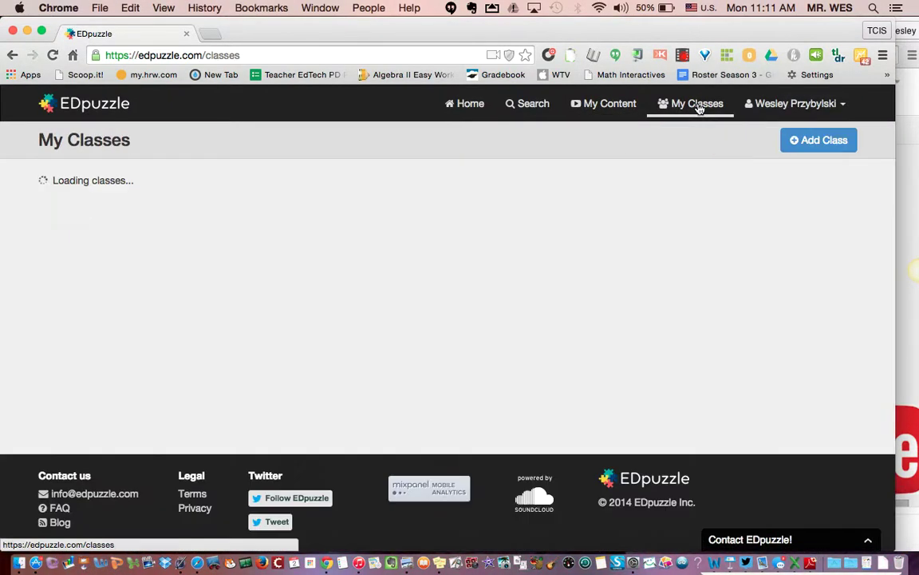
pyautogui.scroll(-2, 540, 394)
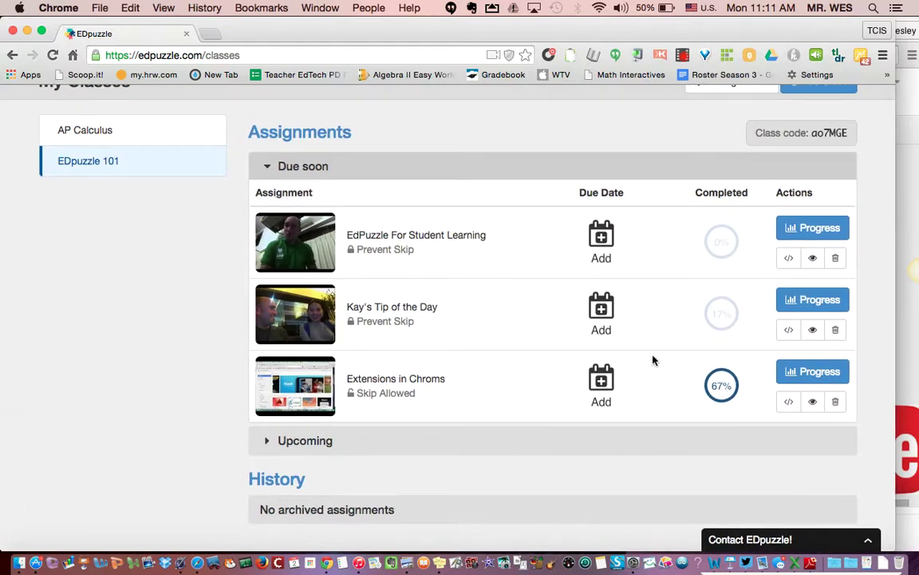
pyautogui.scroll(-3, 518, 360)
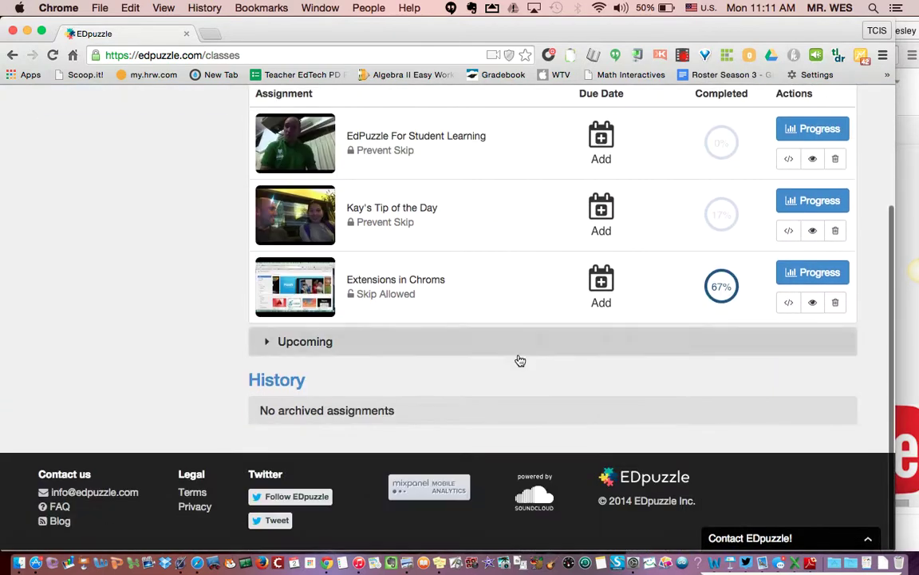
pyautogui.scroll(5, 519, 359)
pyautogui.click(131, 196)
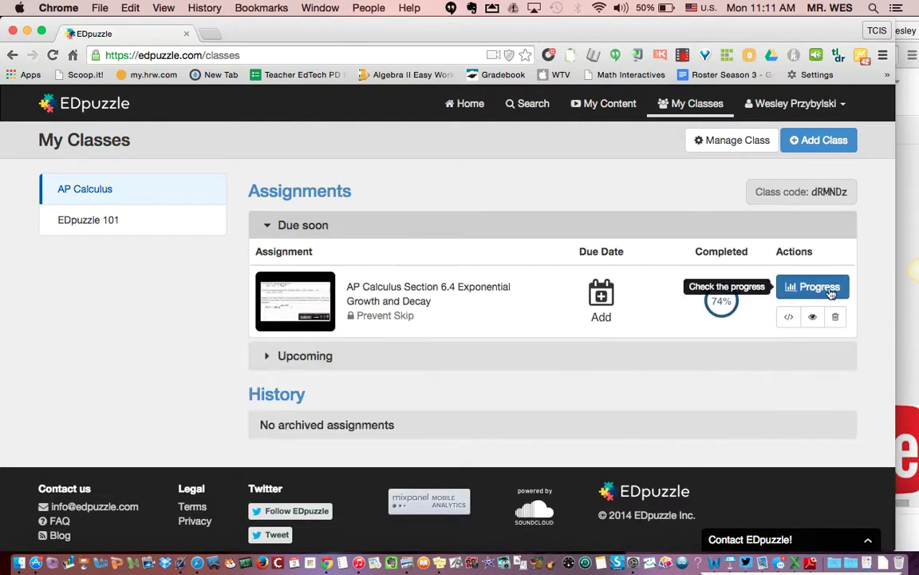
pyautogui.click(825, 288)
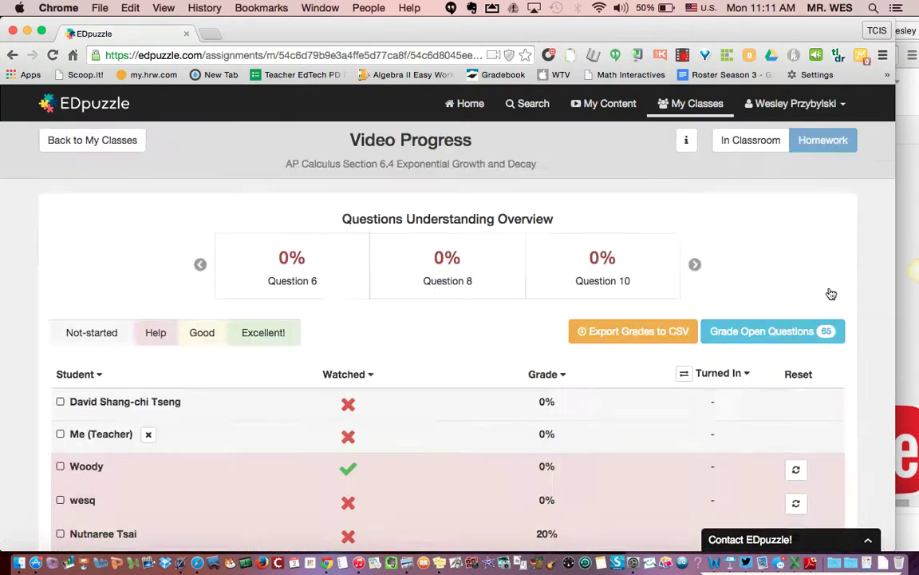
# Step: Open the progress details of the student with the green watched tick (80% watched)
pyautogui.scroll(-2, 587, 324)
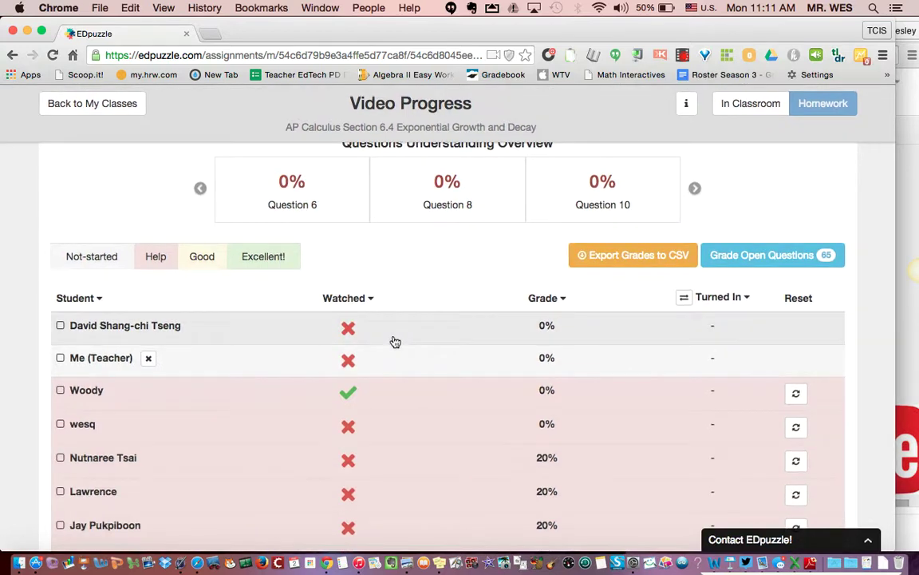
pyautogui.click(390, 391)
pyautogui.scroll(2, 451, 279)
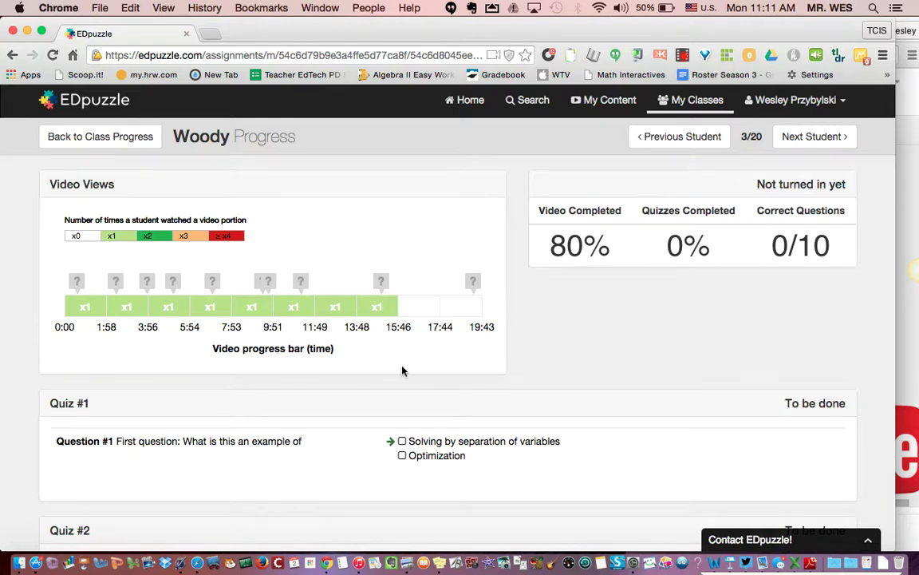
# Step: Review the current student's quizzes, then advance to student 8/20, who scored 4/10 and turned it in
pyautogui.scroll(-10, 402, 371)
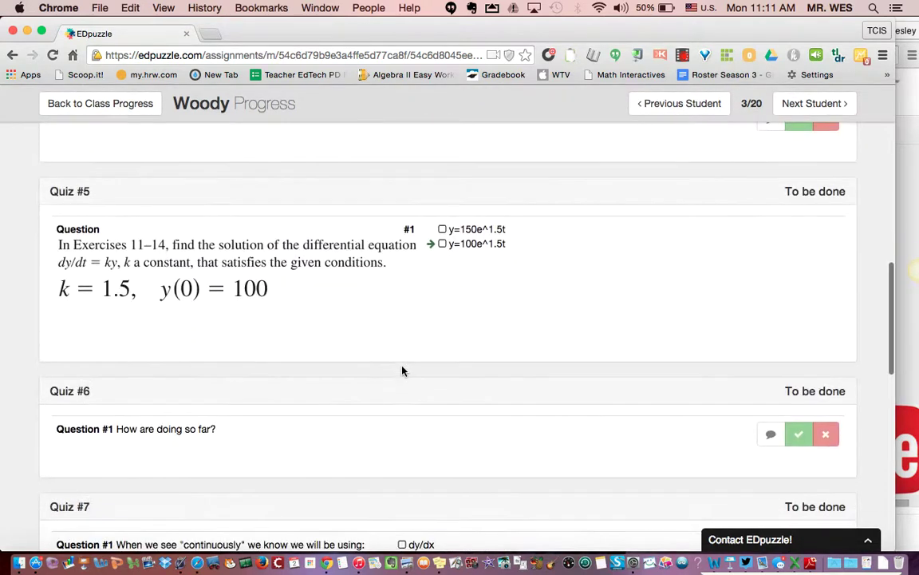
pyautogui.scroll(10, 402, 370)
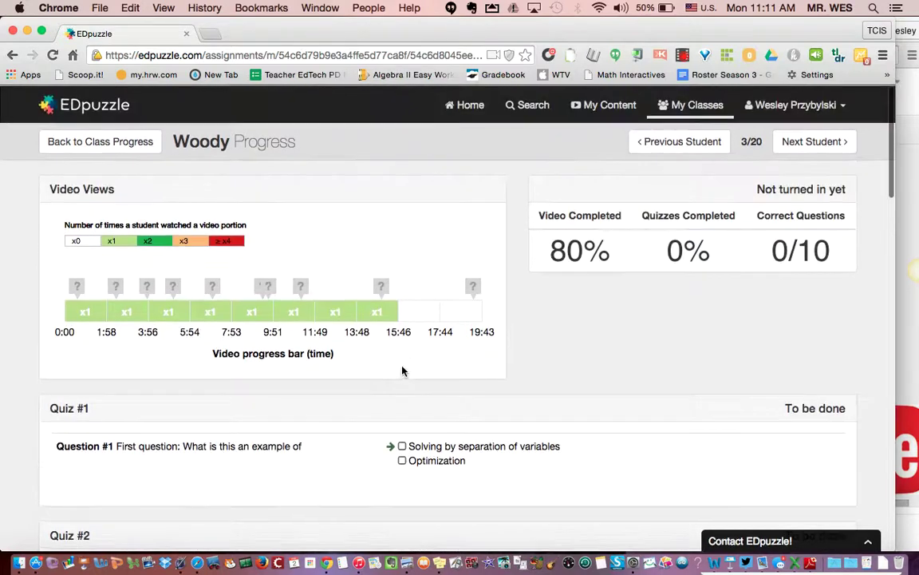
pyautogui.click(804, 142)
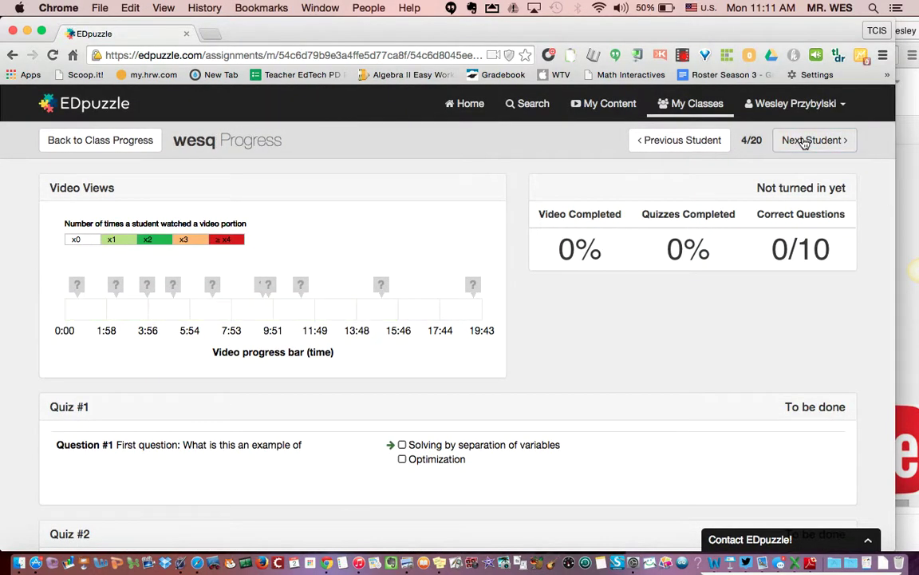
pyautogui.click(805, 141)
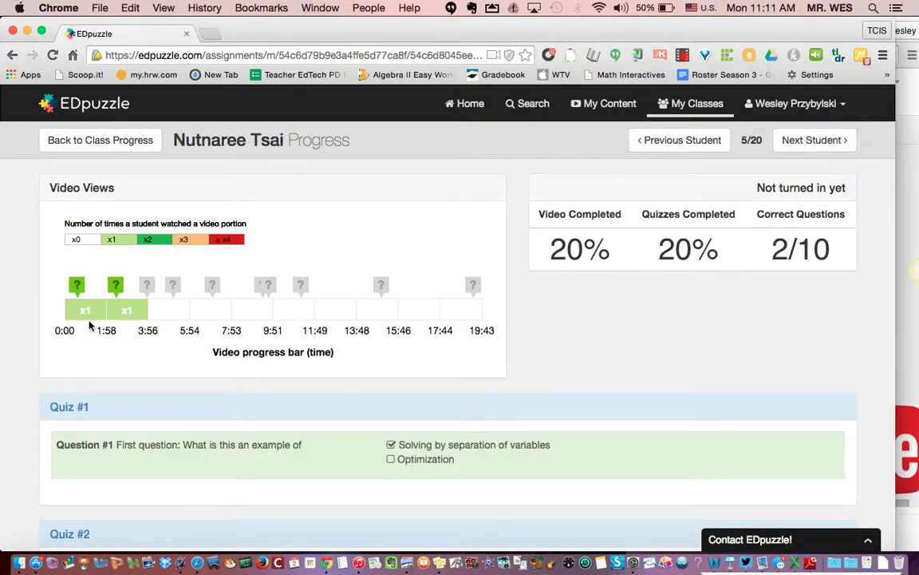
pyautogui.click(796, 143)
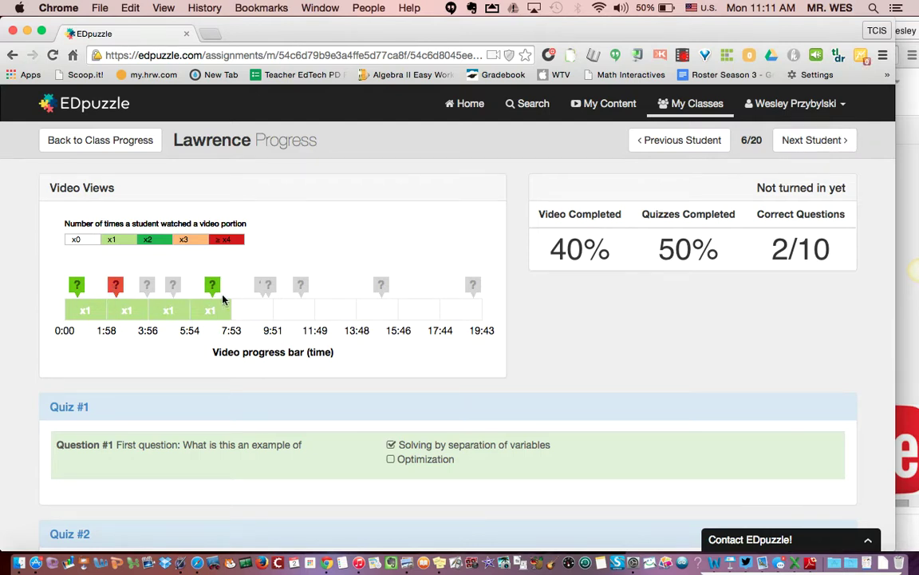
pyautogui.click(800, 142)
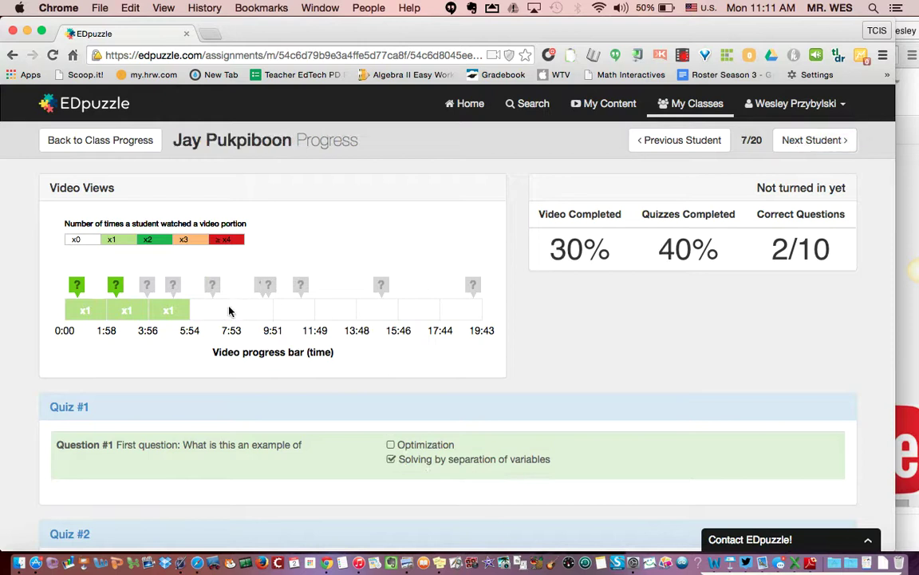
pyautogui.click(829, 142)
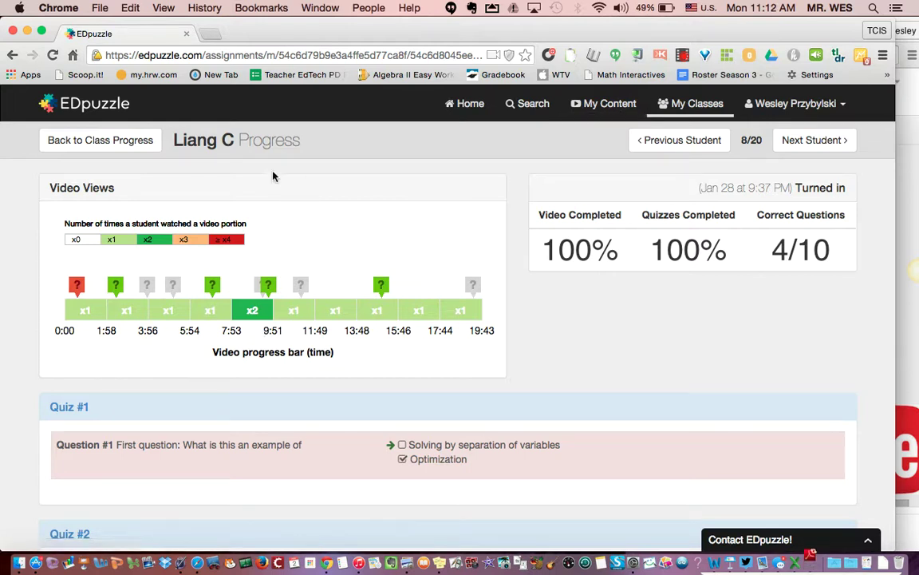
# Step: Return to the EDpuzzle Home page listing the EdPuzzle For Student Learning assignment
pyautogui.click(113, 103)
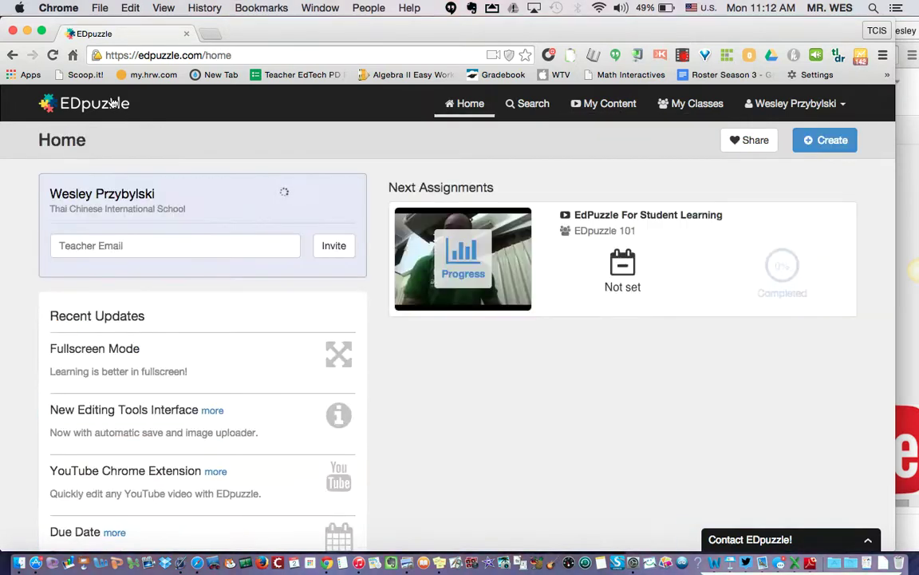